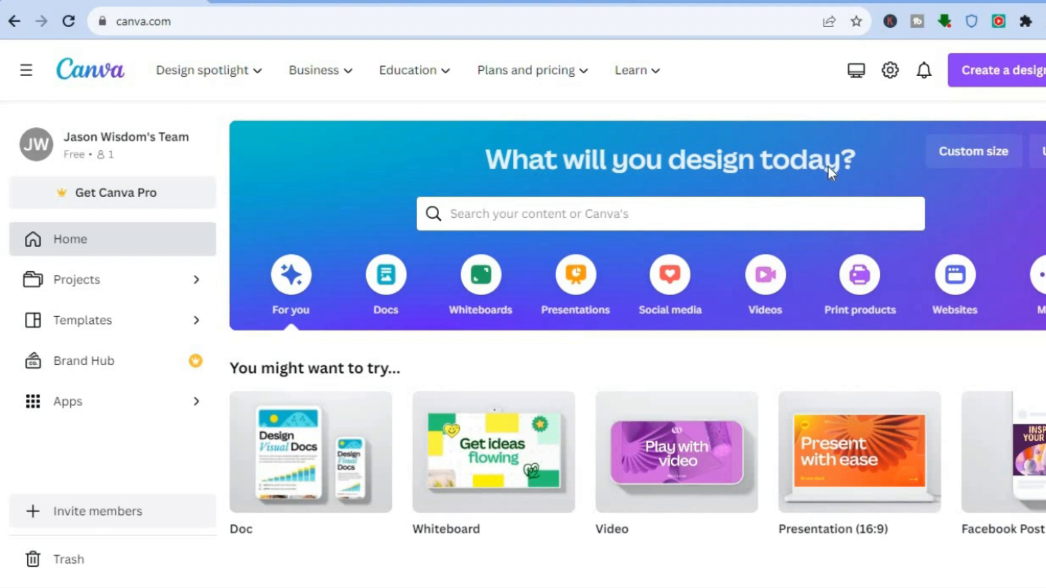
Step: Create a new blank design with a custom size of 1000 × 1000 px
left_click(972, 158)
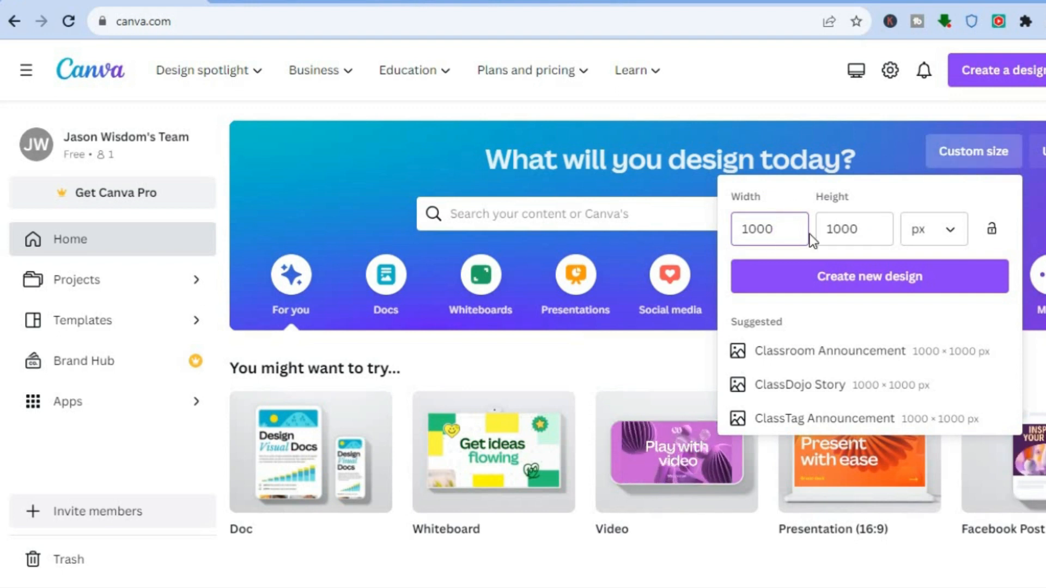
left_click(869, 279)
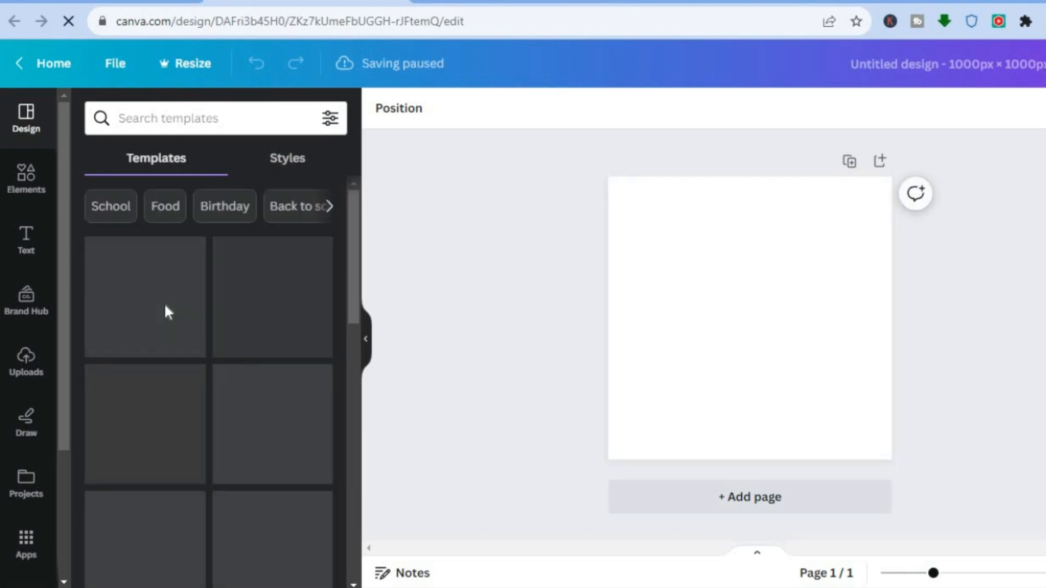
Step: Add the uploaded photo of the bearded man in a blue shirt to the page
left_click(34, 364)
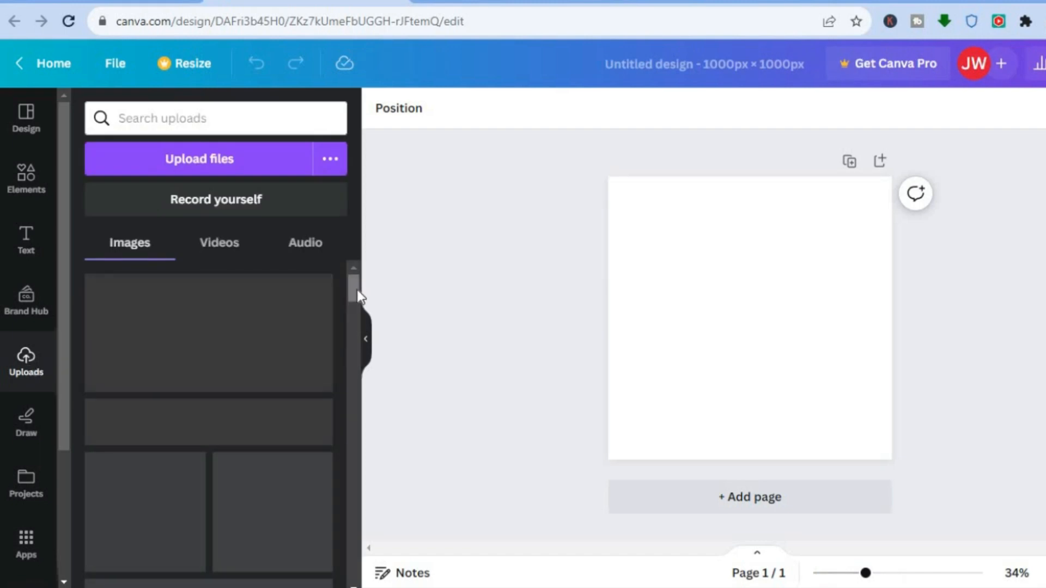
left_click_drag(352, 293, 354, 499)
left_click_drag(354, 460, 352, 512)
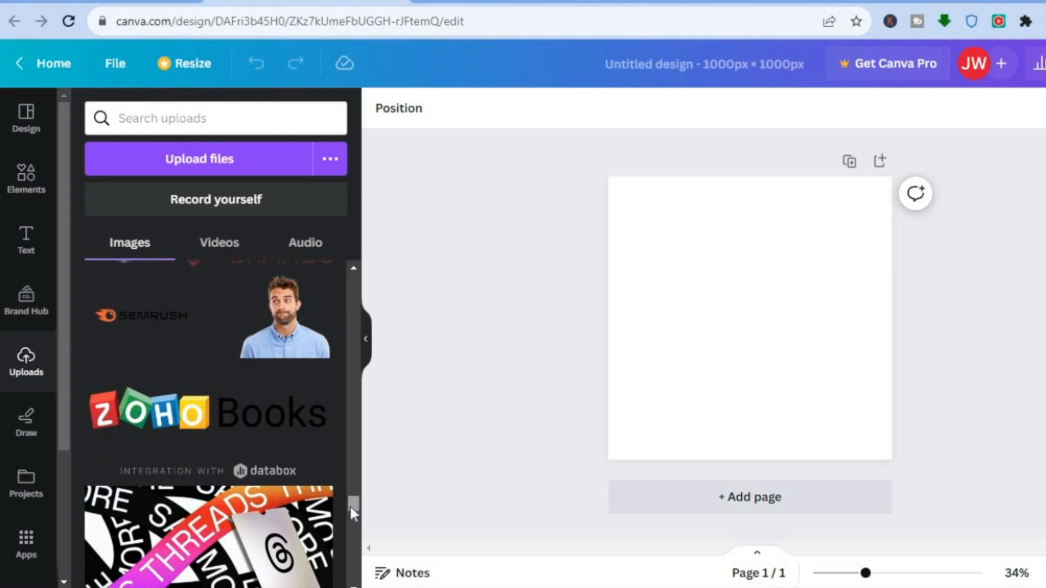
left_click(282, 344)
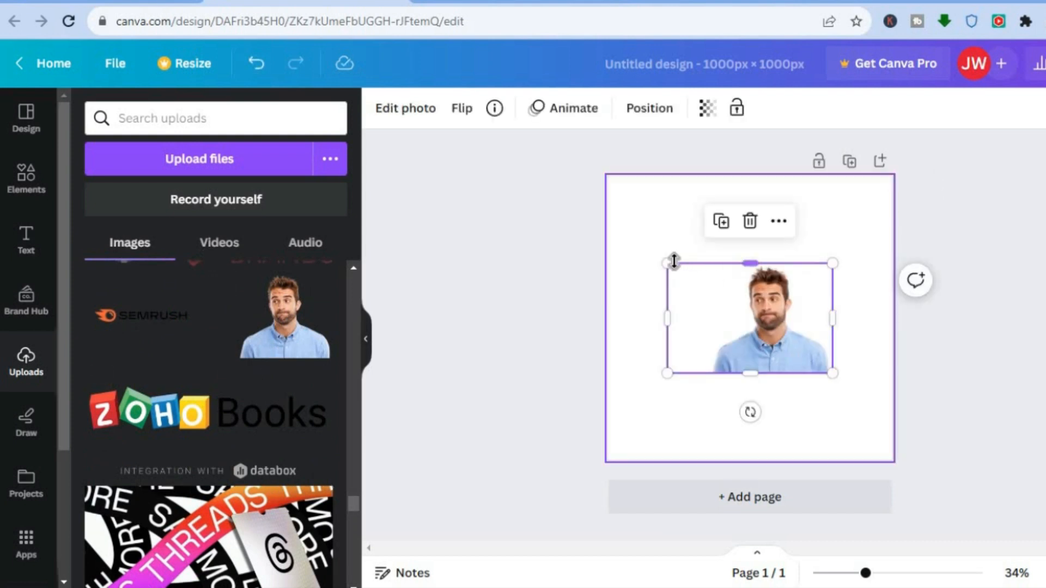
Step: Enlarge and reposition the man's photo so it covers the whole page with his face near the centre
left_click_drag(668, 263, 628, 168)
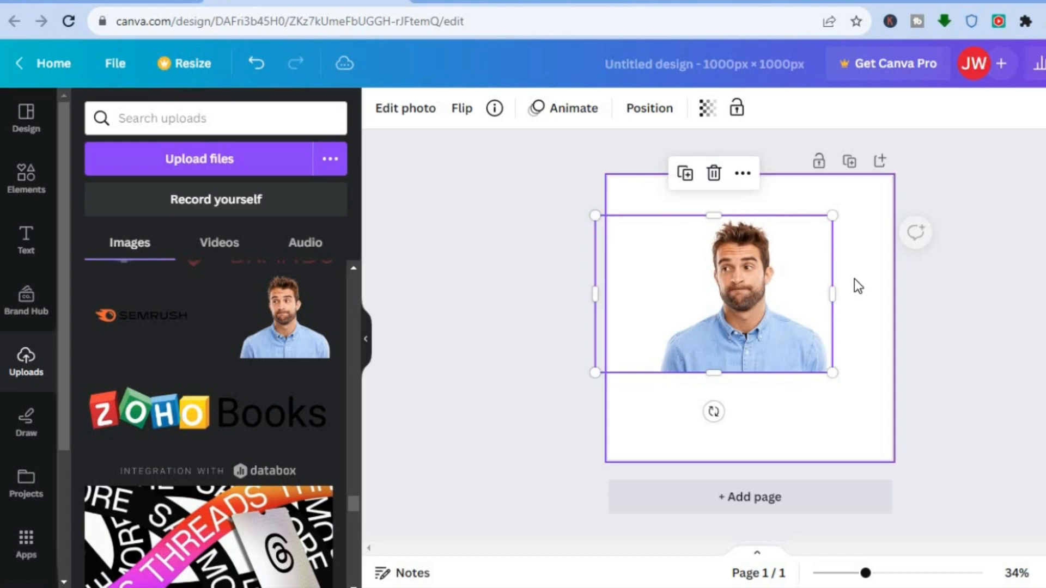
left_click_drag(833, 214, 897, 173)
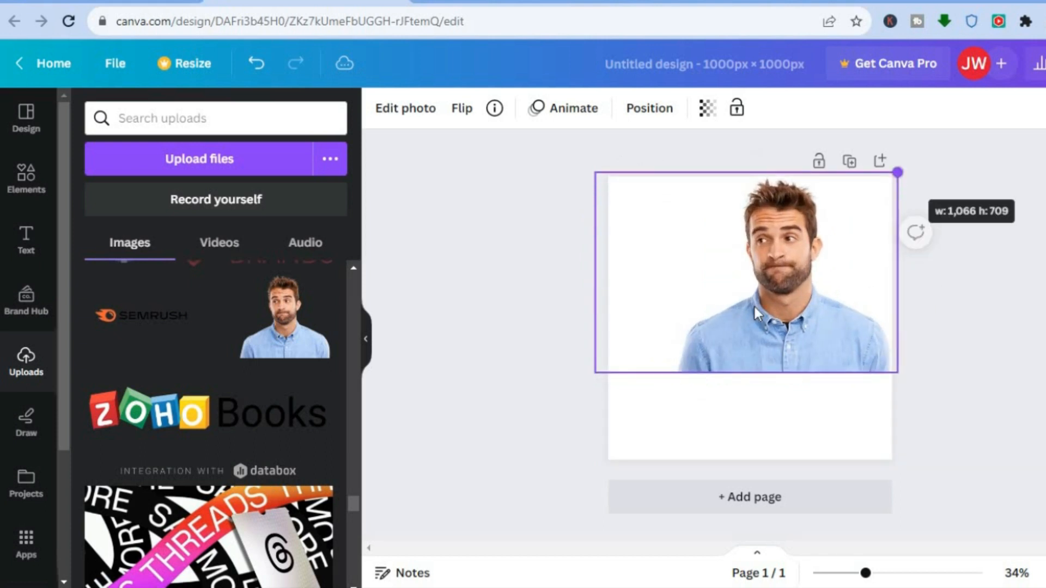
left_click_drag(748, 371, 746, 481)
left_click_drag(713, 385, 664, 375)
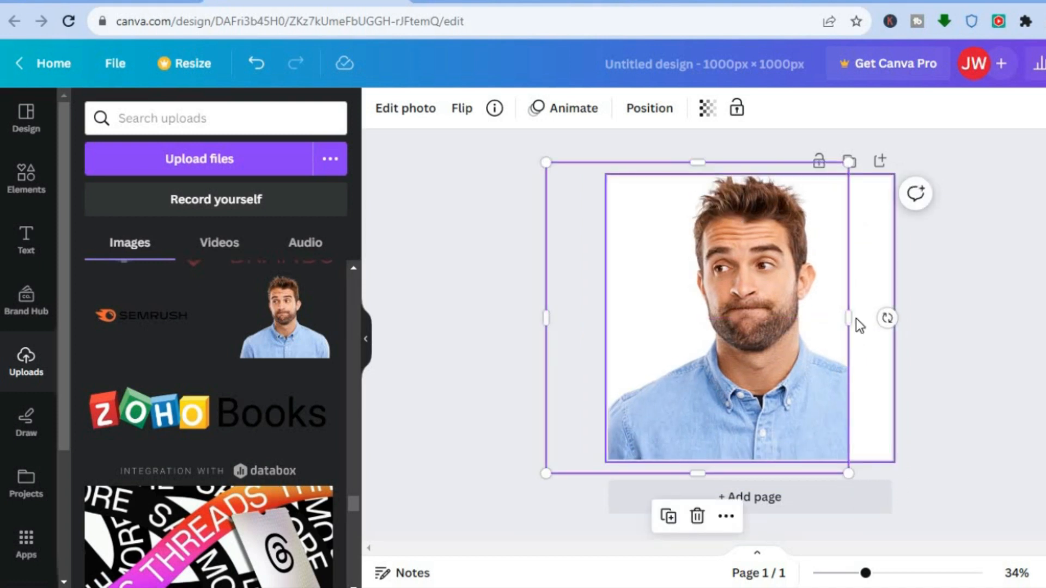
left_click_drag(847, 317, 892, 318)
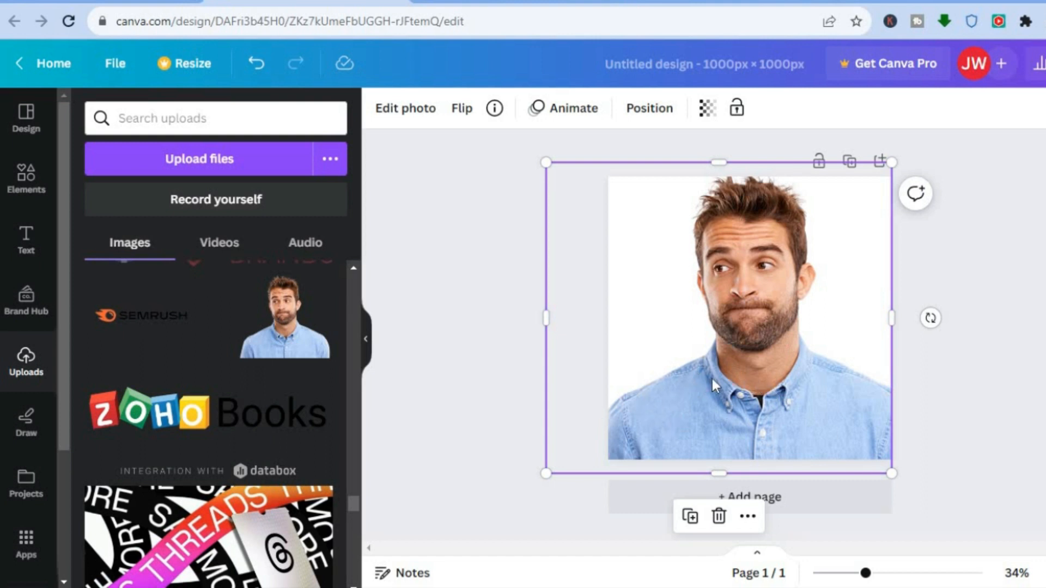
Step: Mark the man's entire blue shirt for Magic Edit with a brush size of 28 and confirm the brushed area
left_click(403, 115)
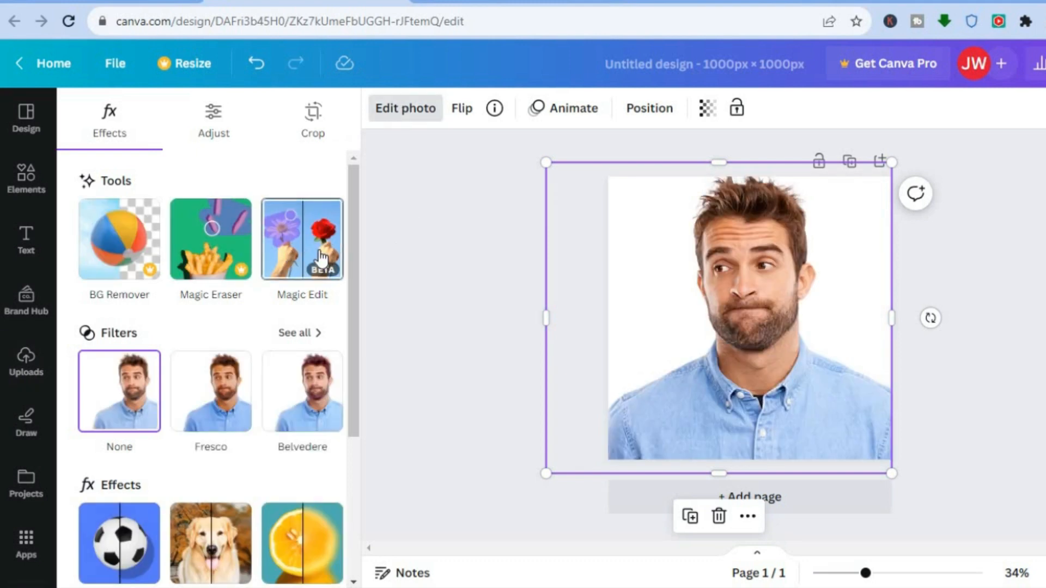
left_click(311, 236)
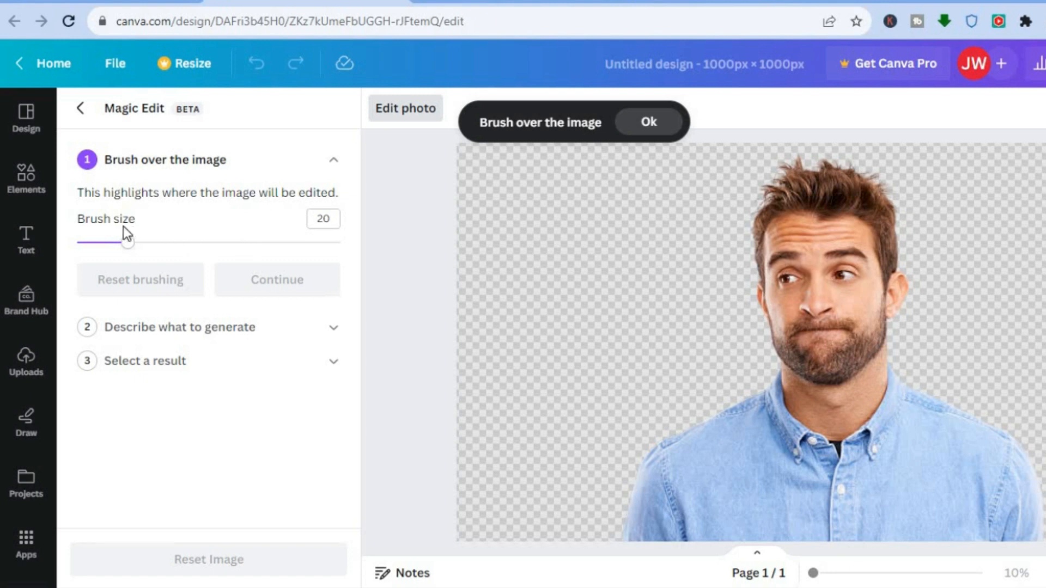
left_click_drag(132, 253, 145, 255)
left_click_drag(151, 250, 156, 251)
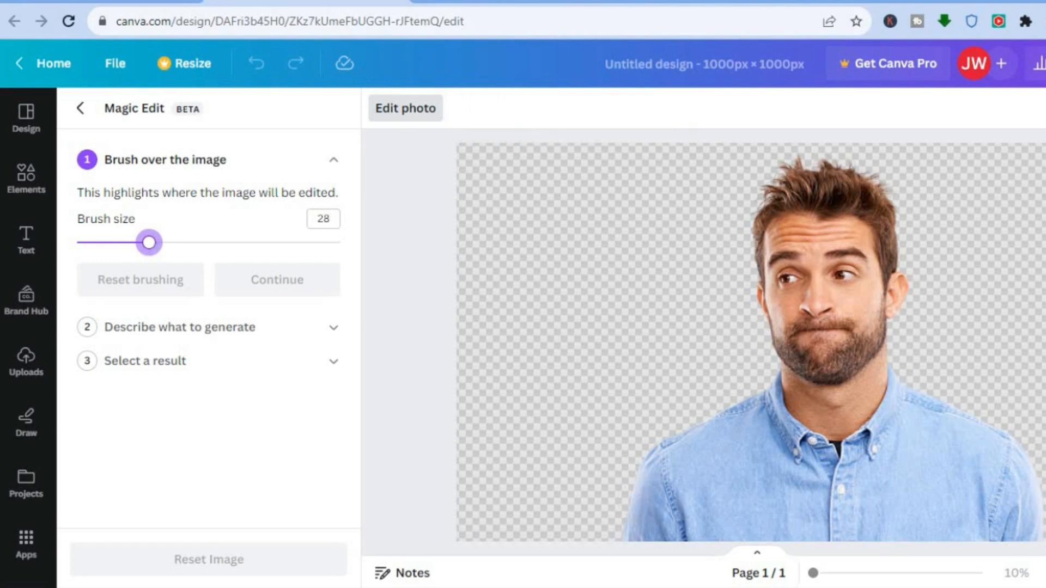
mouse_move(634, 530)
left_mouse_down()
mouse_move(650, 455)
mouse_move(717, 436)
mouse_move(768, 411)
mouse_move(701, 442)
mouse_move(763, 406)
left_mouse_up()
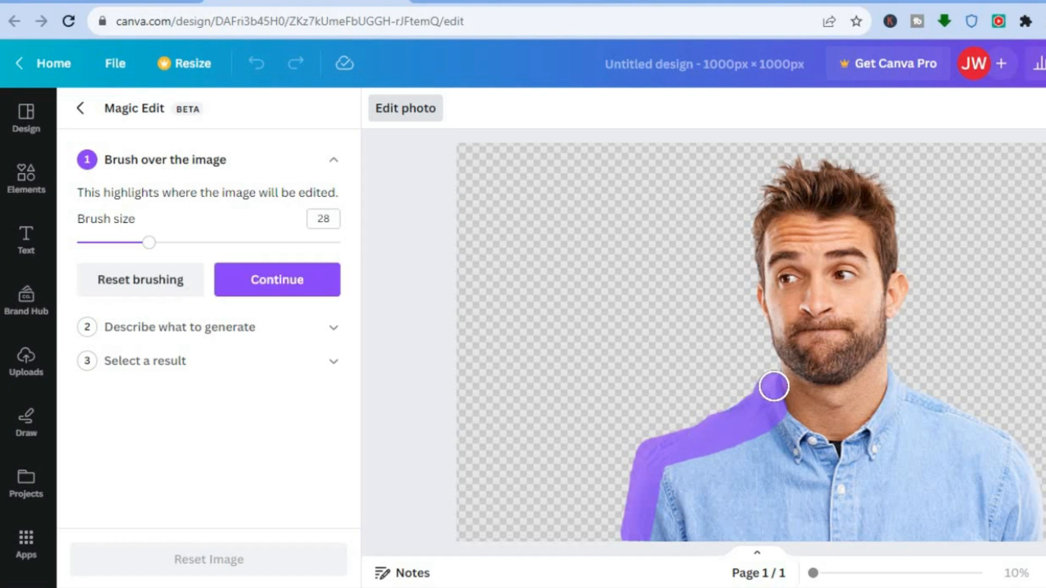
mouse_move(773, 386)
left_mouse_down()
mouse_move(787, 429)
mouse_move(833, 456)
mouse_move(817, 456)
mouse_move(849, 456)
mouse_move(887, 414)
mouse_move(898, 382)
mouse_move(861, 436)
left_mouse_up()
mouse_move(920, 392)
left_mouse_down()
mouse_move(986, 427)
mouse_move(1030, 471)
mouse_move(1037, 533)
mouse_move(729, 533)
mouse_move(838, 519)
mouse_move(644, 534)
mouse_move(683, 523)
mouse_move(649, 512)
mouse_move(752, 477)
mouse_move(669, 479)
mouse_move(742, 440)
mouse_move(761, 439)
mouse_move(800, 499)
mouse_move(712, 497)
mouse_move(749, 501)
mouse_move(701, 516)
mouse_move(729, 461)
mouse_move(797, 485)
mouse_move(879, 483)
mouse_move(834, 492)
mouse_move(892, 498)
mouse_move(838, 511)
mouse_move(969, 489)
mouse_move(1011, 510)
mouse_move(995, 517)
mouse_move(1004, 474)
mouse_move(907, 406)
mouse_move(892, 452)
mouse_move(871, 475)
mouse_move(981, 466)
mouse_move(928, 446)
left_mouse_up()
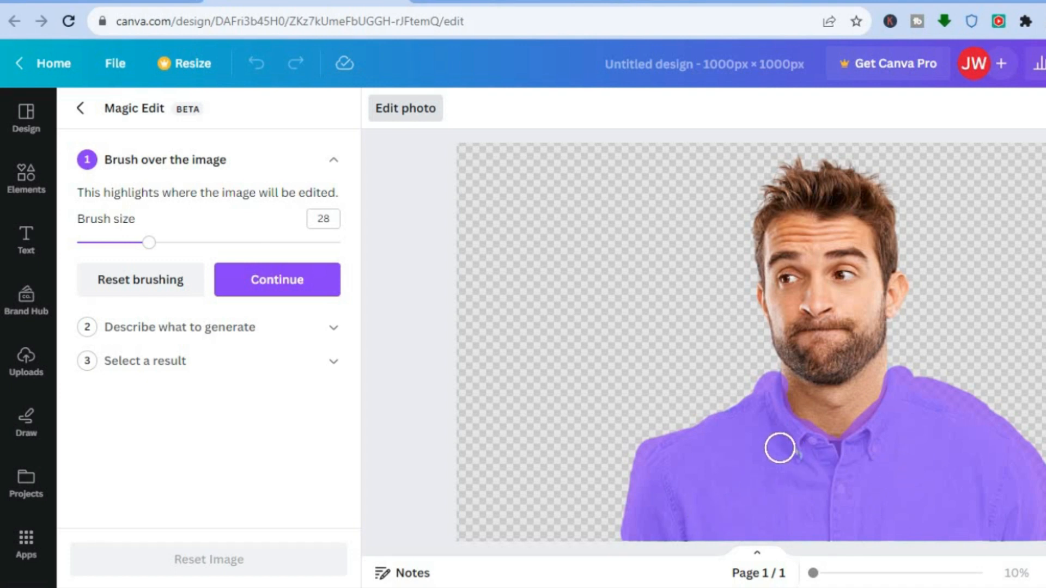
left_click(277, 286)
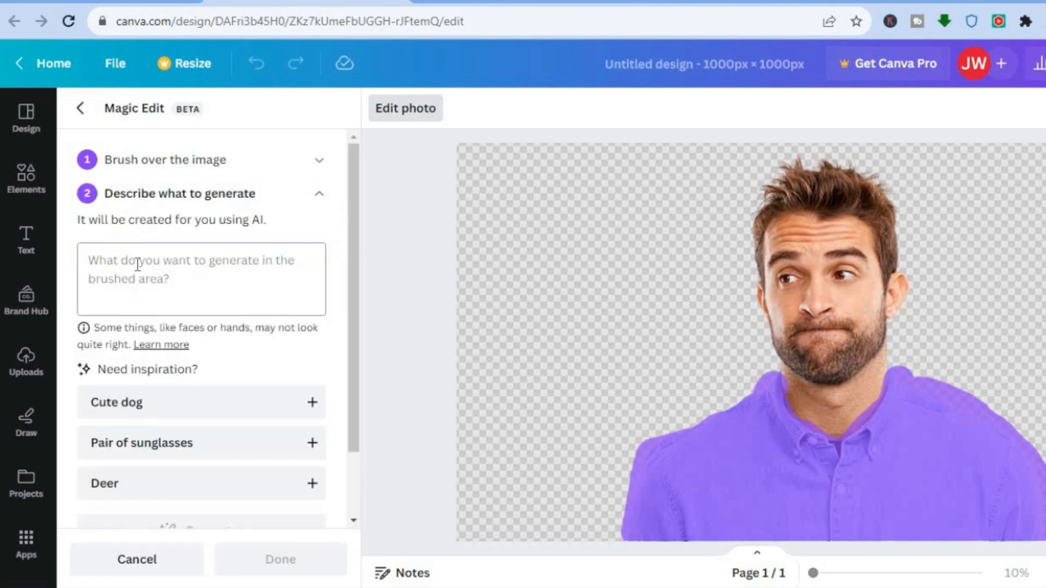
Step: Generate Magic Edit results for the brushed area from the description "blue tuxedo"
left_click(166, 271)
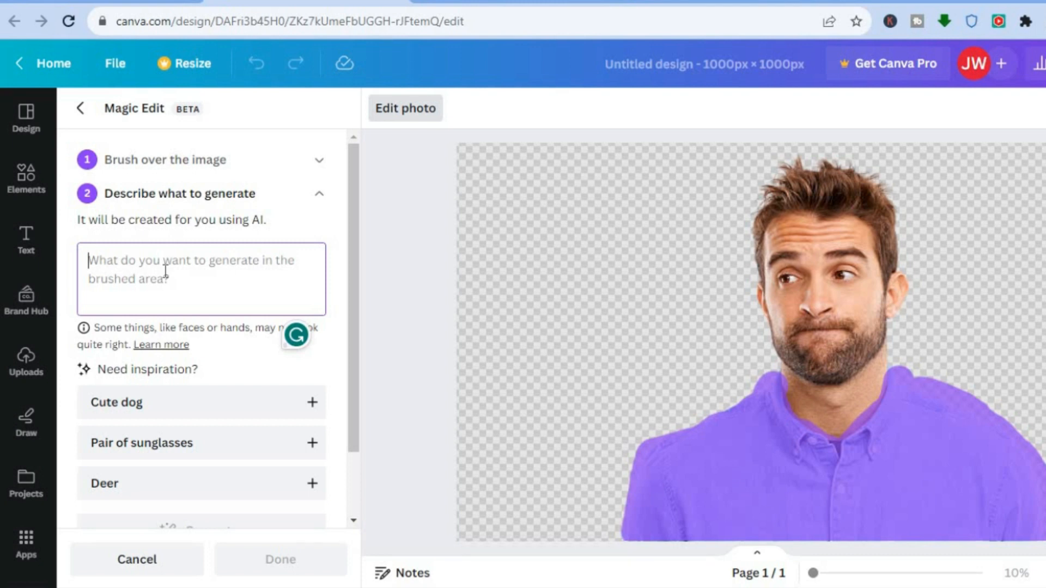
type("blue tu")
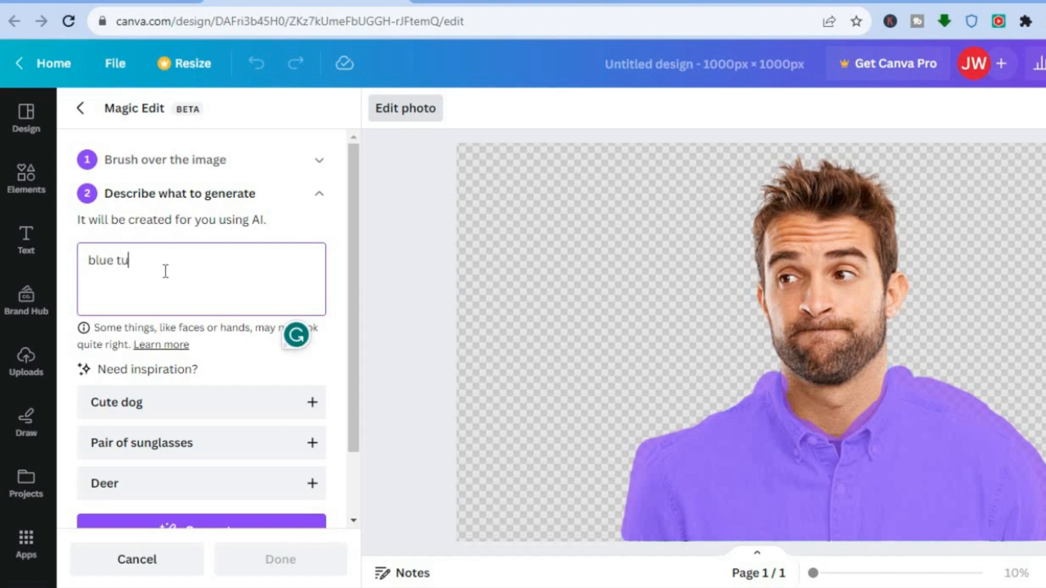
type("xedo")
left_click_drag(351, 379, 340, 462)
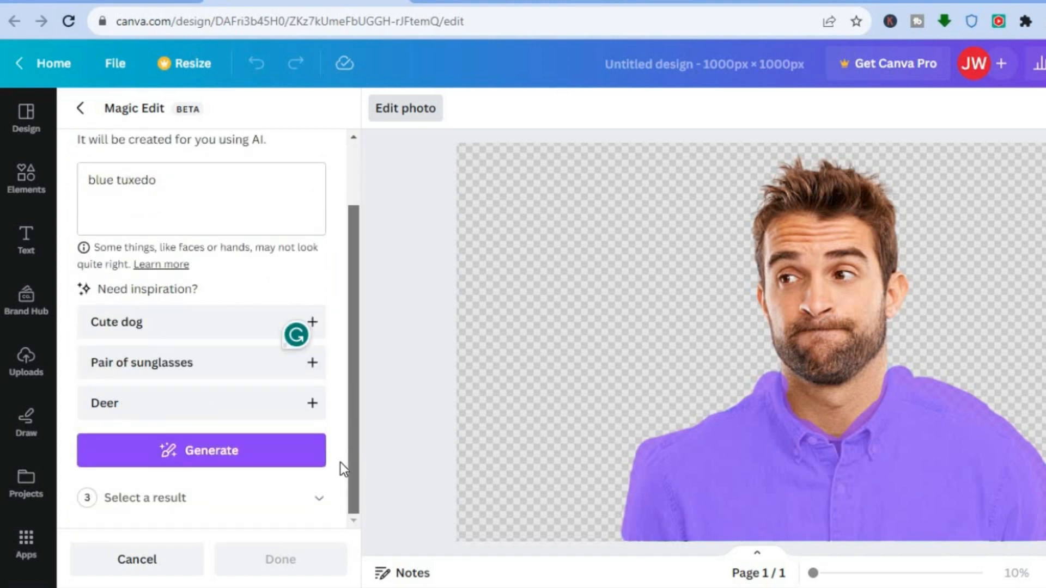
left_click(214, 450)
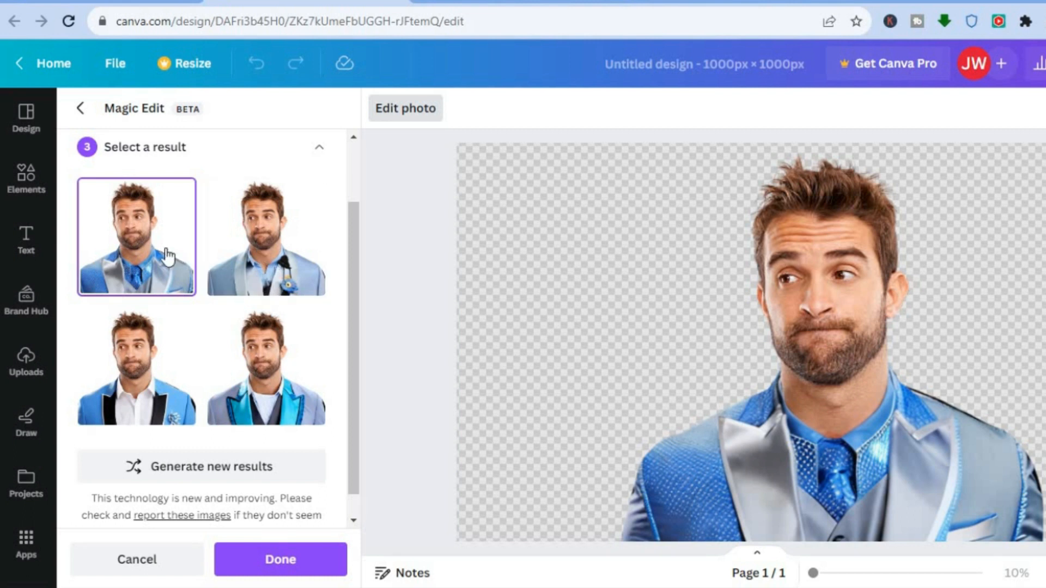
Step: Compare the generated outfits and apply the blue tuxedo with black lapels and a white shirt
left_click(248, 273)
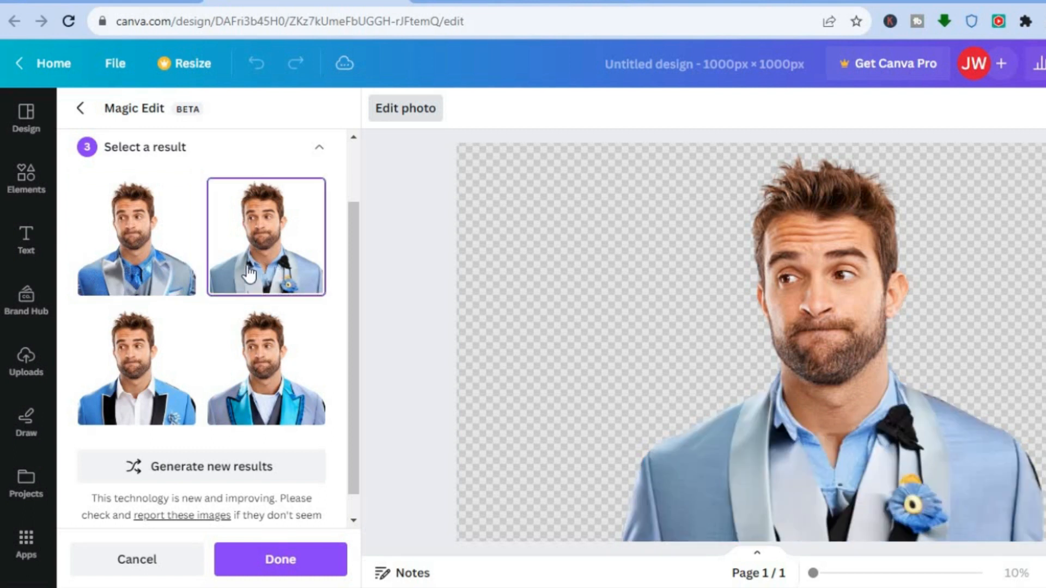
left_click(278, 389)
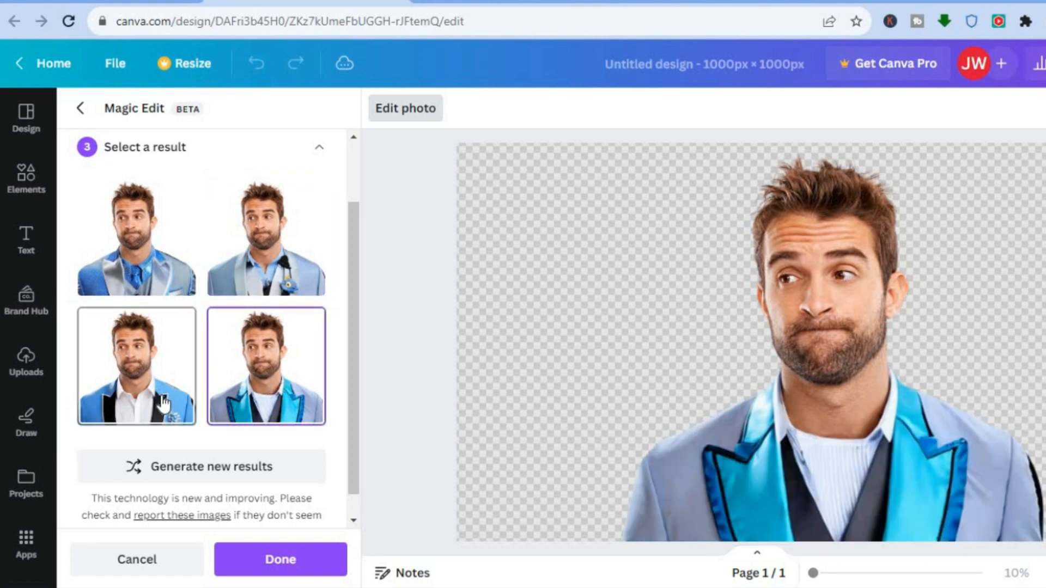
left_click(163, 404)
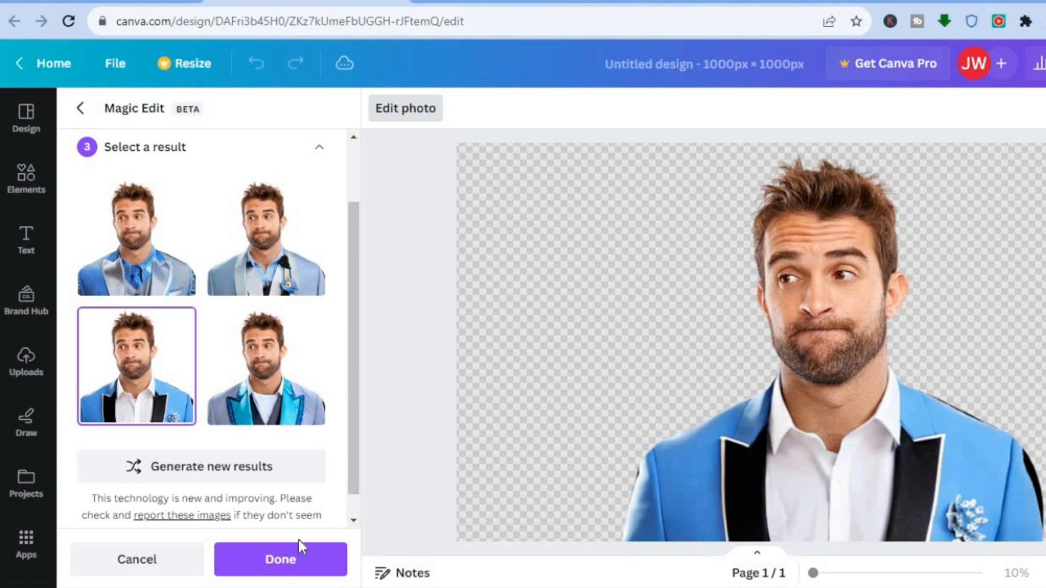
left_click(273, 560)
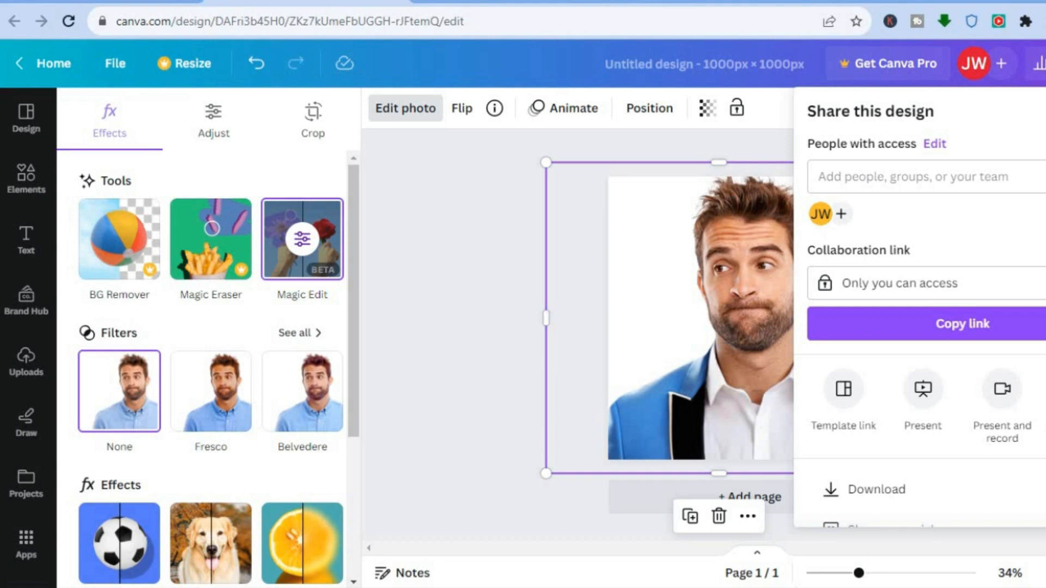
Step: Examine the design's download settings with the PNG file type and close them
scroll(984, 365, "down", 2)
left_click(964, 371)
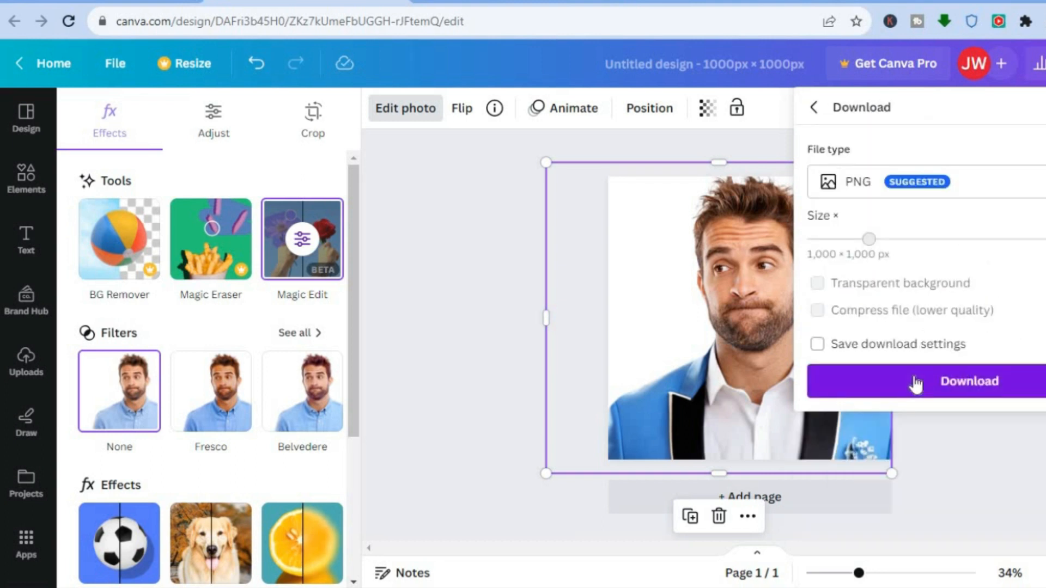
left_click(987, 436)
left_click(987, 437)
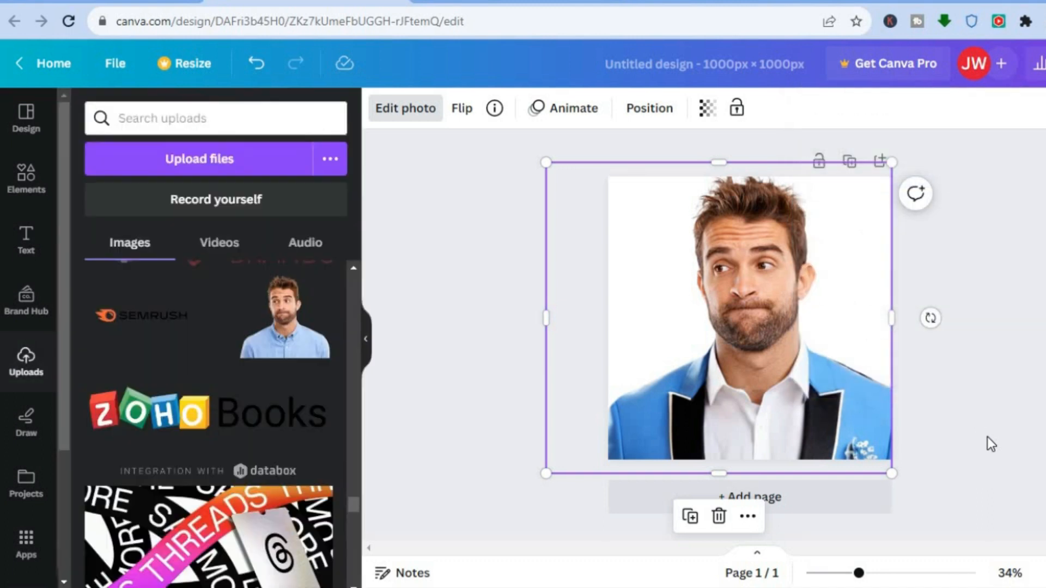